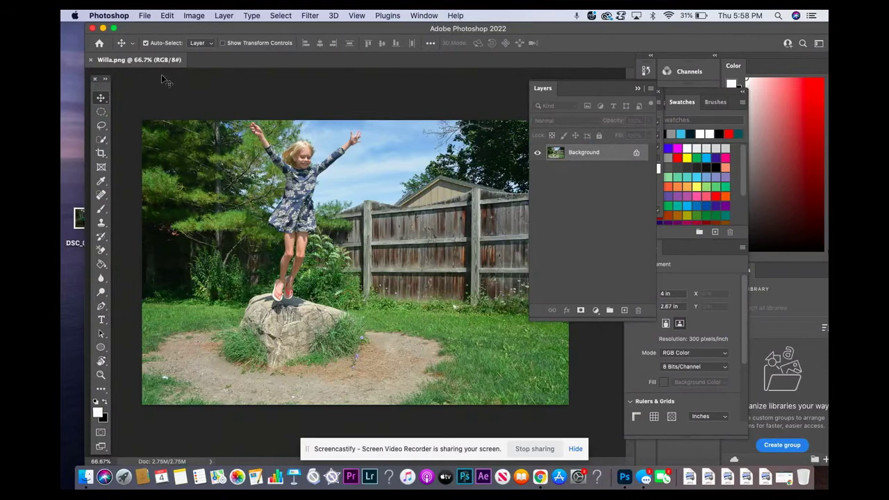
# - Open tifft.png from the Desktop as a second document
pyautogui.click(145, 16)
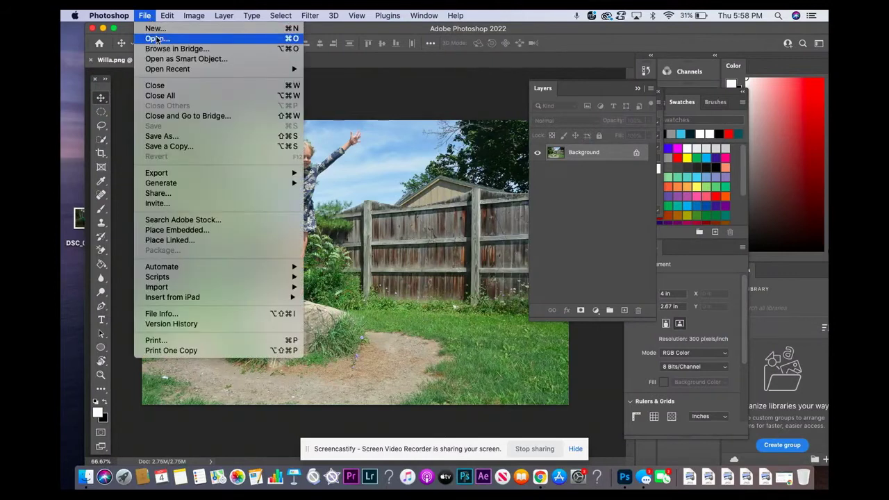
pyautogui.click(158, 39)
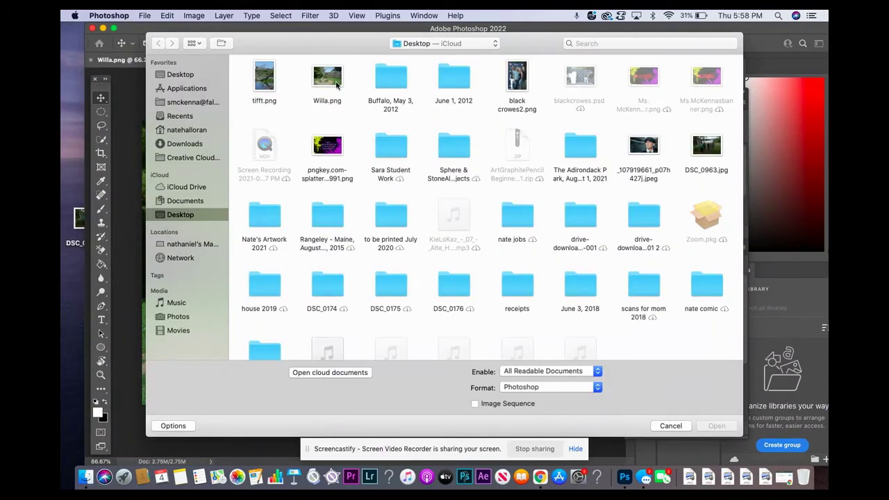
pyautogui.click(268, 73)
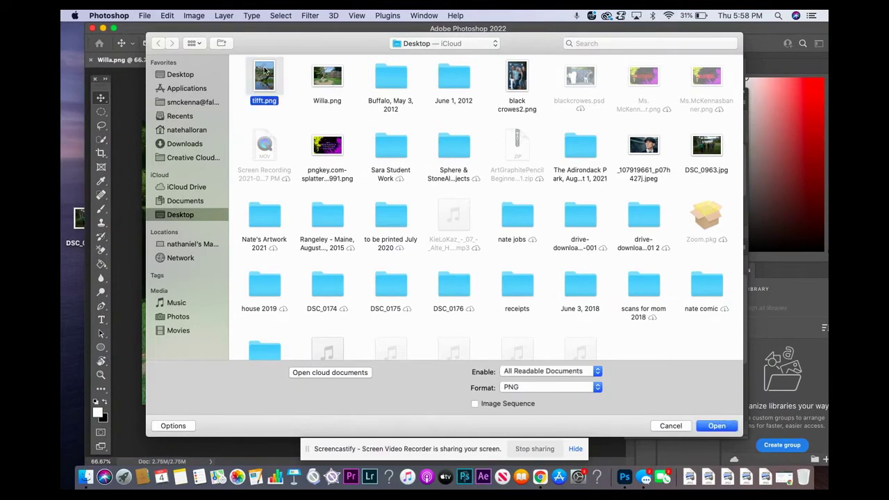
pyautogui.click(707, 426)
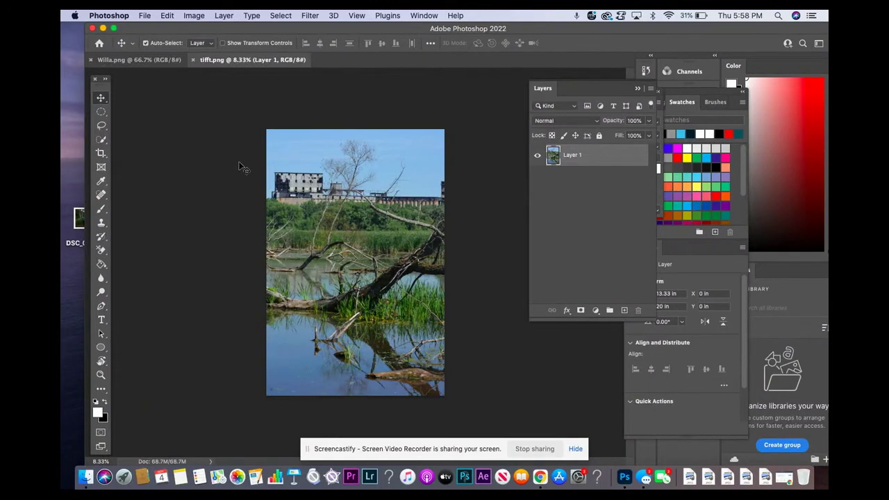
# - Drag the jumping-girl photo onto the tifft.png canvas, creating Layer 2 above the river scene
pyautogui.click(138, 61)
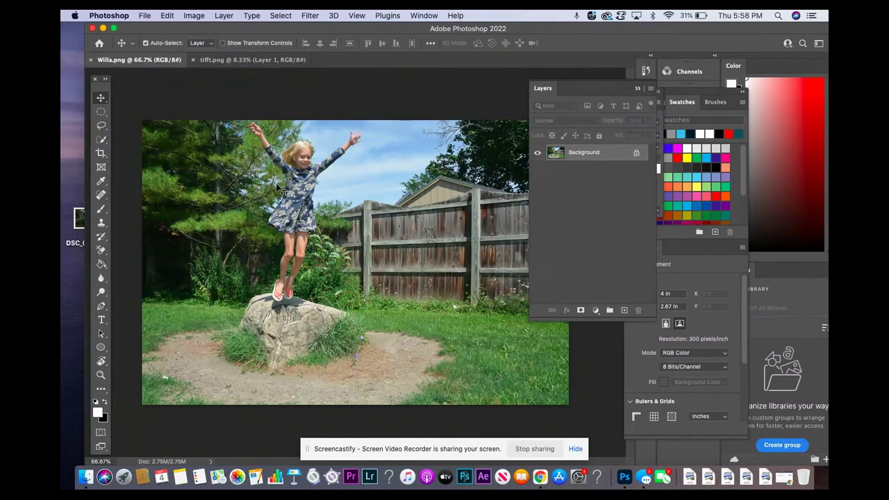
pyautogui.moveTo(278, 186); pyautogui.dragTo(223, 61)
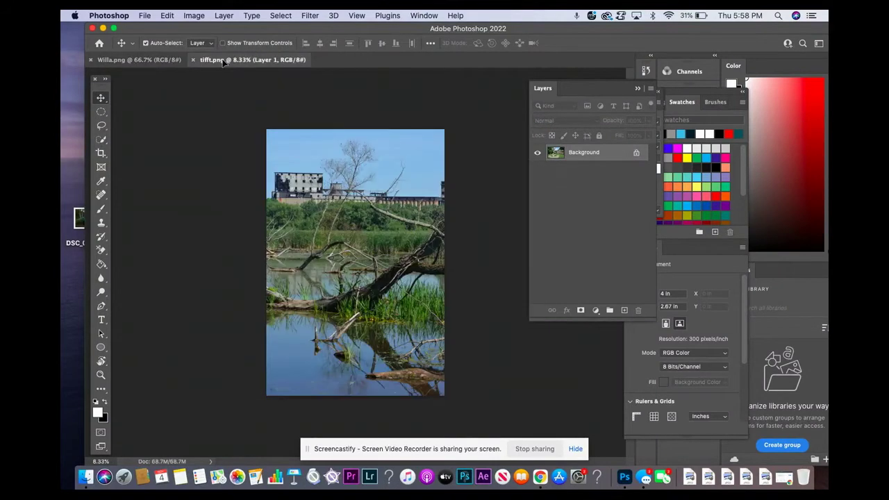
pyautogui.moveTo(223, 61); pyautogui.dragTo(254, 95)
pyautogui.moveTo(293, 134); pyautogui.dragTo(323, 189)
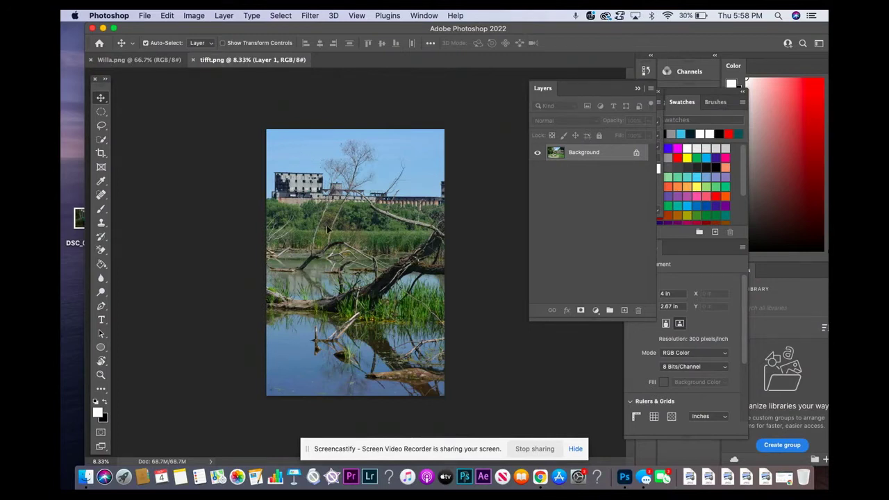
pyautogui.moveTo(327, 225); pyautogui.dragTo(328, 228)
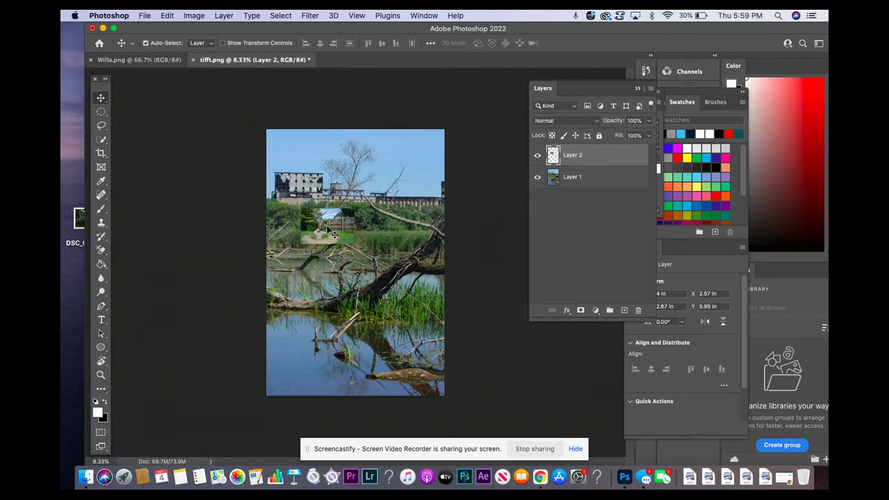
# - Free-transform Layer 2 up to about 541%, shifted right so it covers the river canvas
pyautogui.press('super+t')
pyautogui.moveTo(357, 208); pyautogui.dragTo(422, 164)
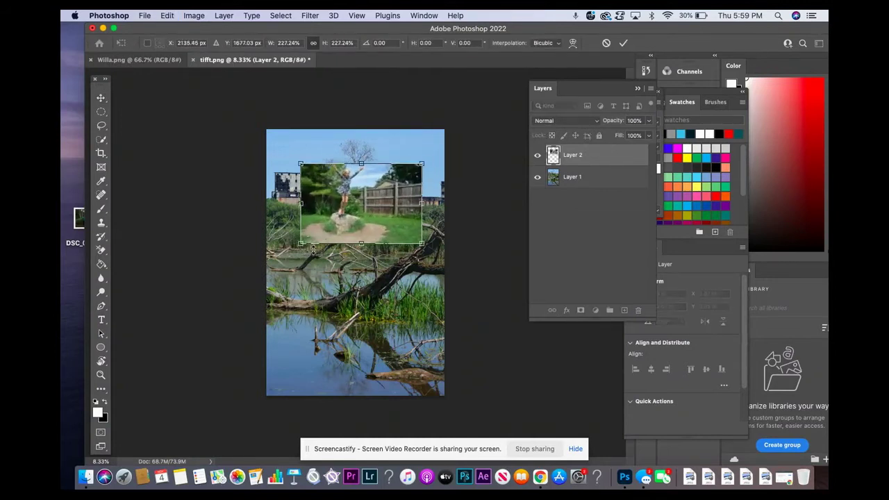
pyautogui.moveTo(300, 244); pyautogui.dragTo(220, 392)
pyautogui.moveTo(292, 310); pyautogui.dragTo(384, 314)
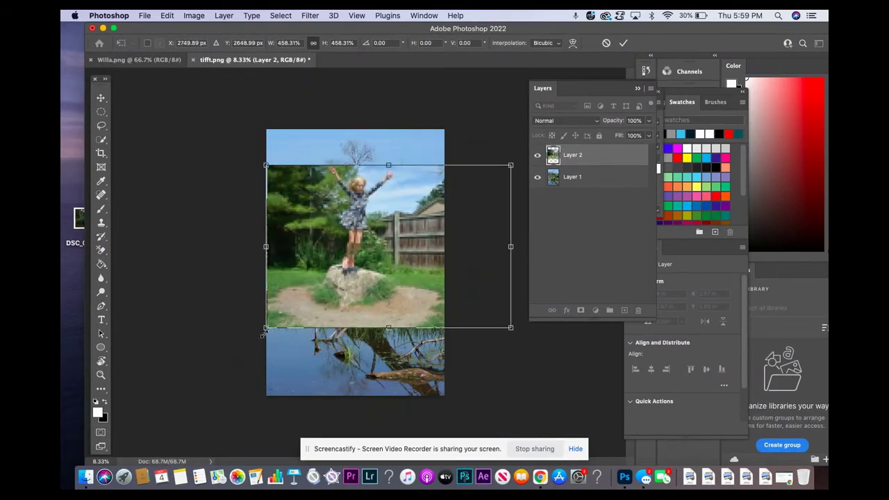
pyautogui.moveTo(266, 327); pyautogui.dragTo(221, 357)
pyautogui.moveTo(317, 321); pyautogui.dragTo(350, 322)
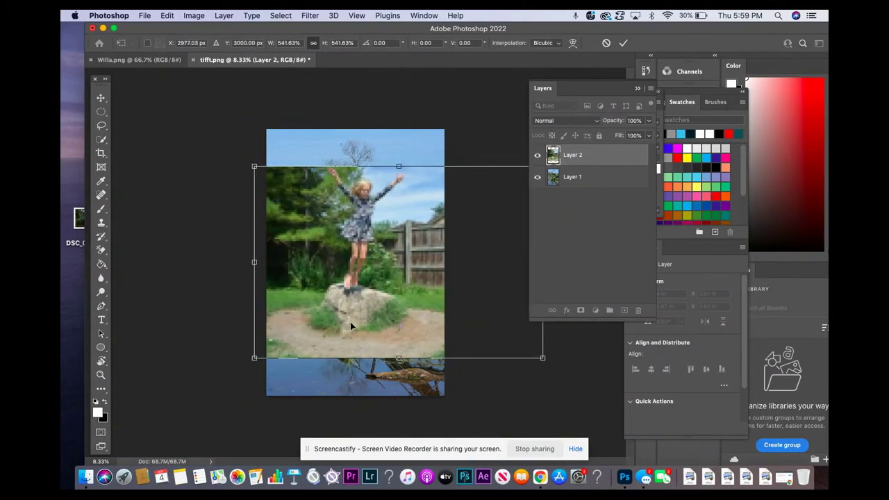
pyautogui.press('Return')
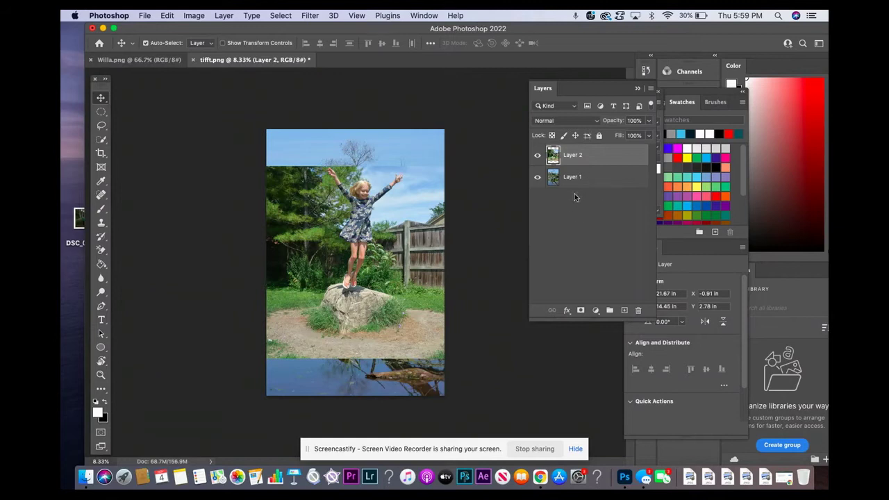
# - Add a white layer mask to Layer 2 and target the mask thumbnail
pyautogui.click(581, 311)
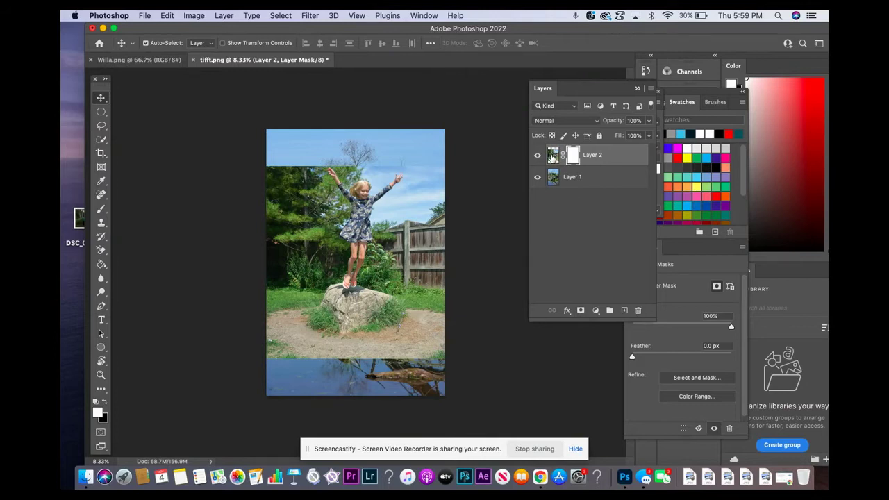
pyautogui.click(552, 156)
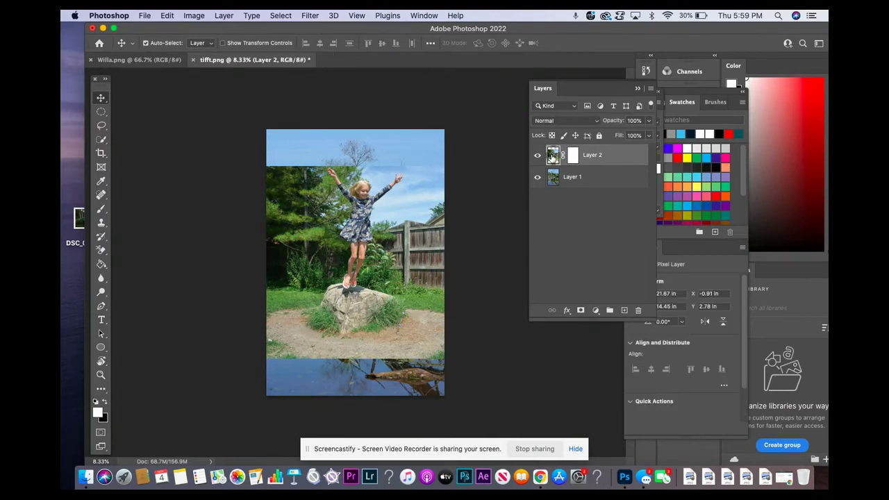
pyautogui.click(573, 155)
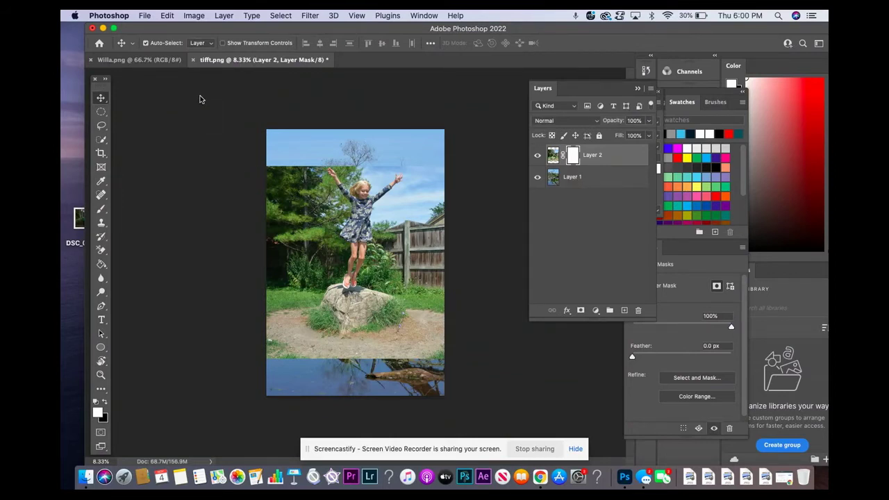
# - Choose the Brush tool with the hard round preset enlarged to 600 px
pyautogui.moveTo(98, 89); pyautogui.dragTo(194, 88)
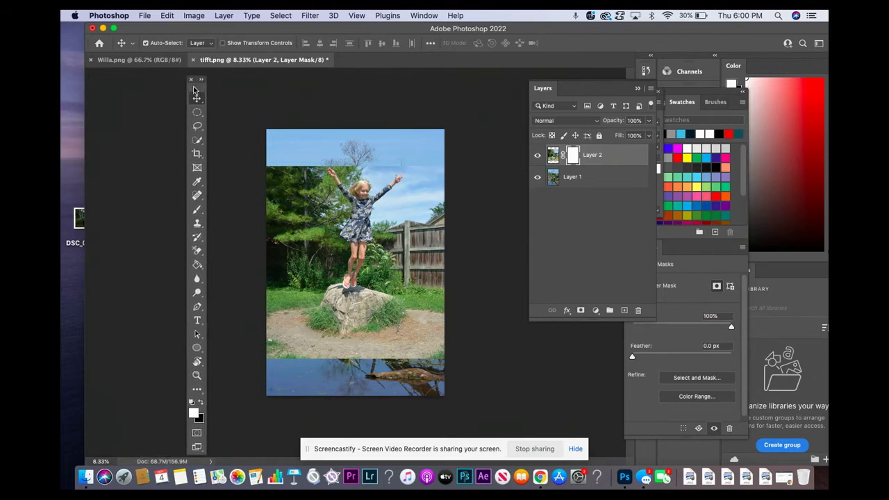
pyautogui.click(199, 212)
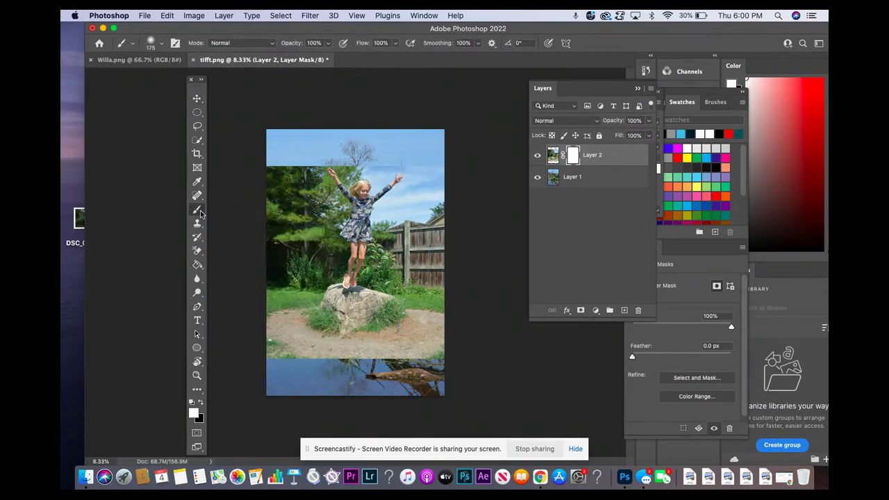
pyautogui.click(175, 45)
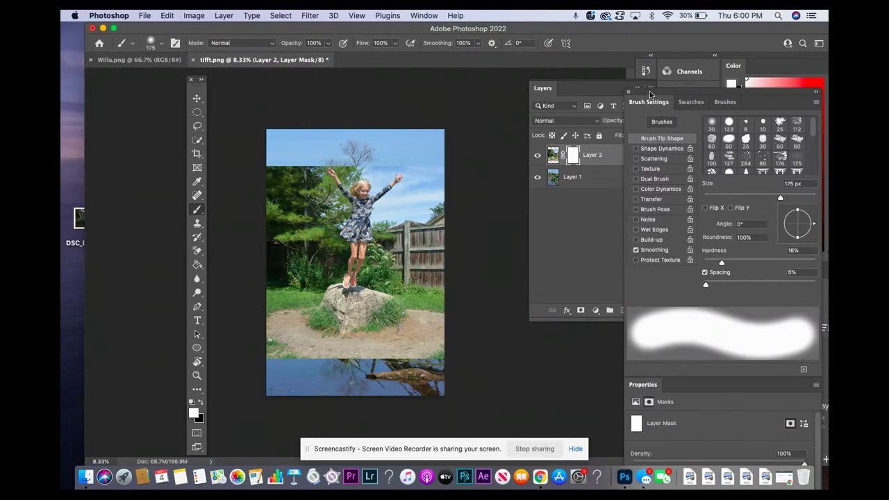
pyautogui.moveTo(650, 94)
pyautogui.mouseDown()
pyautogui.moveTo(565, 147)
pyautogui.moveTo(491, 177)
pyautogui.moveTo(491, 204)
pyautogui.mouseUp()
pyautogui.click(553, 234)
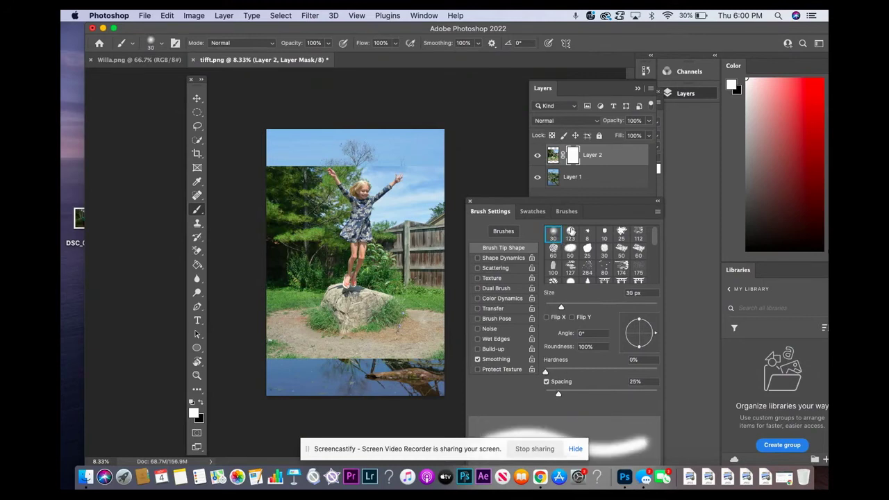
pyautogui.click(570, 233)
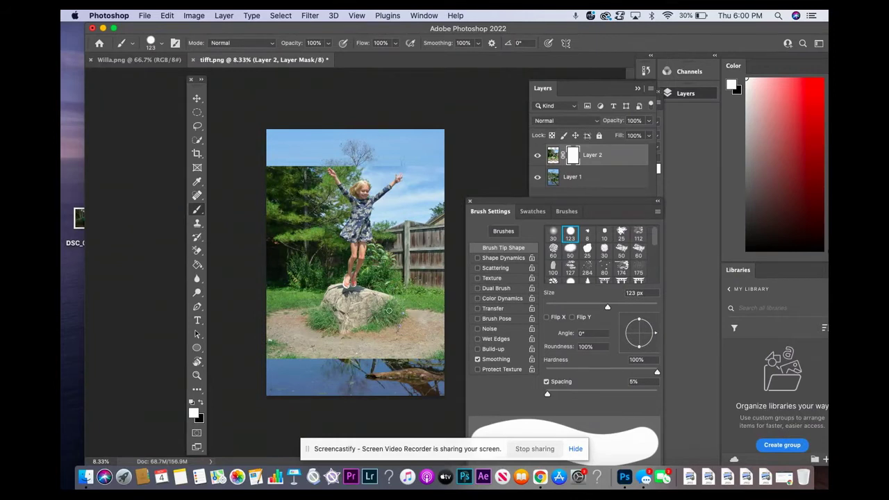
pyautogui.press(']')
pyautogui.press(']')
pyautogui.press(']')
pyautogui.press(']')
pyautogui.press(']')
pyautogui.press(']')
pyautogui.press(']')
pyautogui.press(']')
pyautogui.moveTo(485, 201); pyautogui.dragTo(650, 210)
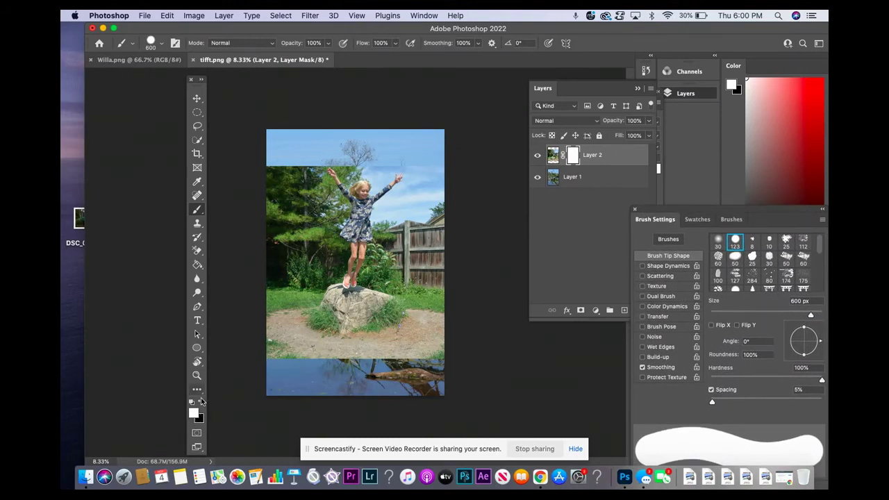
# - Swap foreground and background colours until black is the foreground painting colour
pyautogui.click(201, 400)
pyautogui.click(201, 401)
pyautogui.click(200, 401)
pyautogui.click(198, 402)
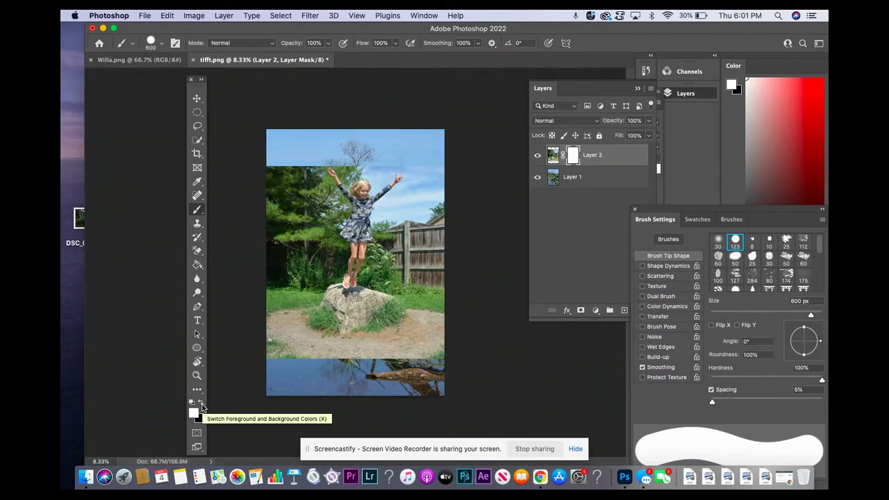
pyautogui.click(201, 404)
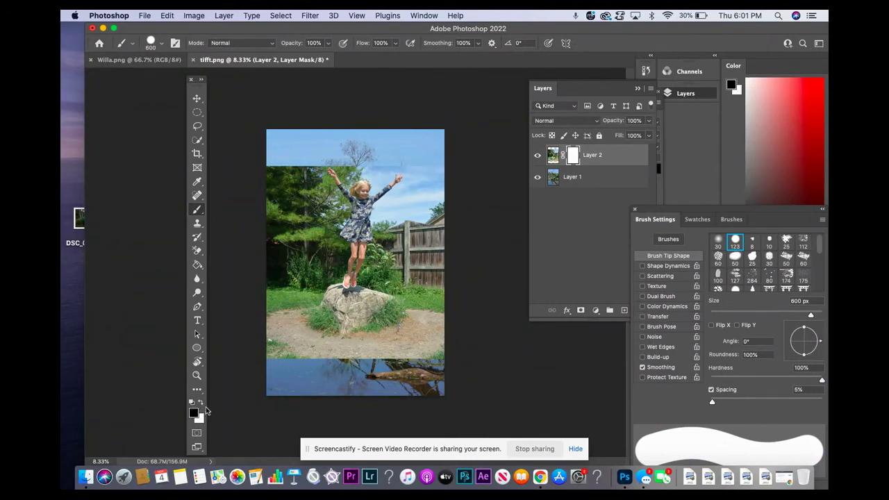
pyautogui.click(201, 404)
pyautogui.click(201, 404)
# - Paint black on the mask over the lower-left, upper-left, upper-right backyard and around the treetop
pyautogui.moveTo(302, 326)
pyautogui.mouseDown()
pyautogui.moveTo(284, 357)
pyautogui.moveTo(273, 325)
pyautogui.moveTo(271, 355)
pyautogui.moveTo(267, 223)
pyautogui.moveTo(269, 177)
pyautogui.moveTo(281, 167)
pyautogui.moveTo(299, 225)
pyautogui.moveTo(288, 320)
pyautogui.moveTo(325, 337)
pyautogui.moveTo(301, 355)
pyautogui.moveTo(360, 354)
pyautogui.moveTo(342, 341)
pyautogui.moveTo(437, 351)
pyautogui.moveTo(432, 313)
pyautogui.moveTo(443, 295)
pyautogui.moveTo(448, 305)
pyautogui.moveTo(429, 217)
pyautogui.moveTo(396, 229)
pyautogui.moveTo(397, 260)
pyautogui.moveTo(416, 278)
pyautogui.moveTo(397, 338)
pyautogui.moveTo(378, 320)
pyautogui.moveTo(405, 281)
pyautogui.moveTo(383, 268)
pyautogui.moveTo(371, 309)
pyautogui.moveTo(344, 321)
pyautogui.moveTo(325, 310)
pyautogui.moveTo(309, 277)
pyautogui.mouseUp()
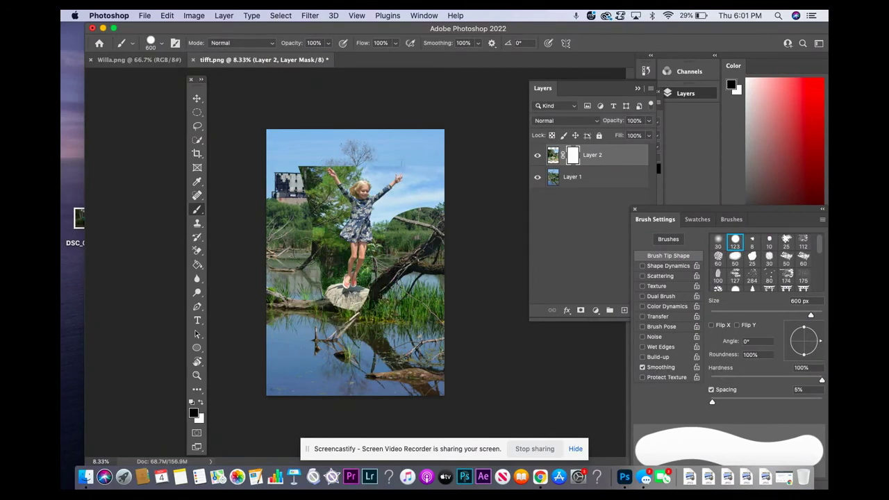
pyautogui.moveTo(305, 200)
pyautogui.mouseDown()
pyautogui.moveTo(299, 169)
pyautogui.moveTo(331, 207)
pyautogui.mouseUp()
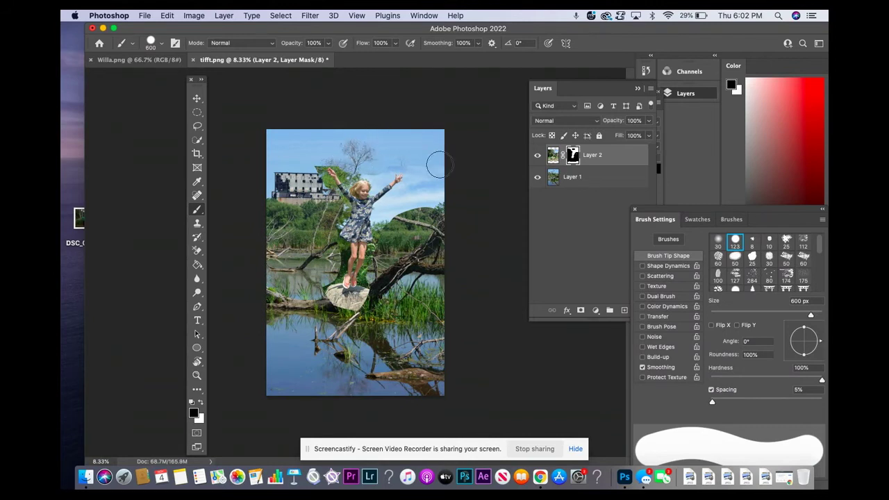
pyautogui.moveTo(431, 171)
pyautogui.mouseDown()
pyautogui.moveTo(426, 200)
pyautogui.moveTo(436, 197)
pyautogui.moveTo(442, 175)
pyautogui.moveTo(393, 213)
pyautogui.mouseUp()
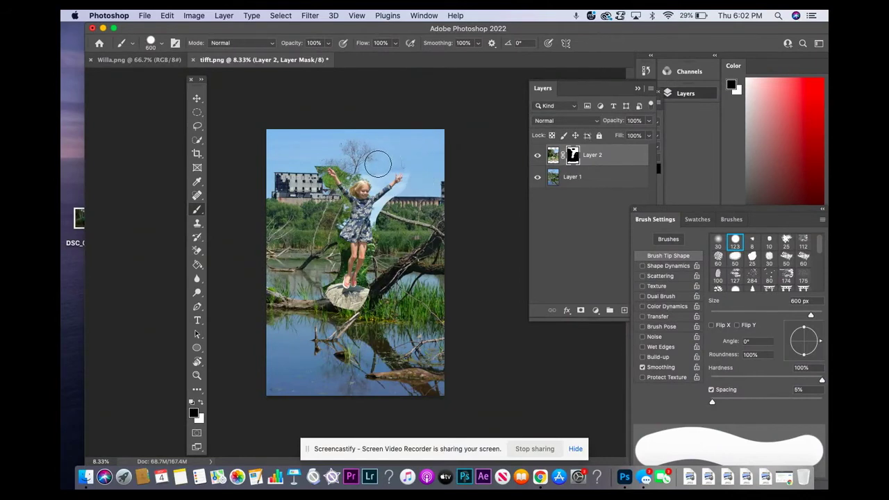
pyautogui.moveTo(377, 163)
pyautogui.mouseDown()
pyautogui.moveTo(314, 154)
pyautogui.moveTo(307, 171)
pyautogui.moveTo(316, 178)
pyautogui.mouseUp()
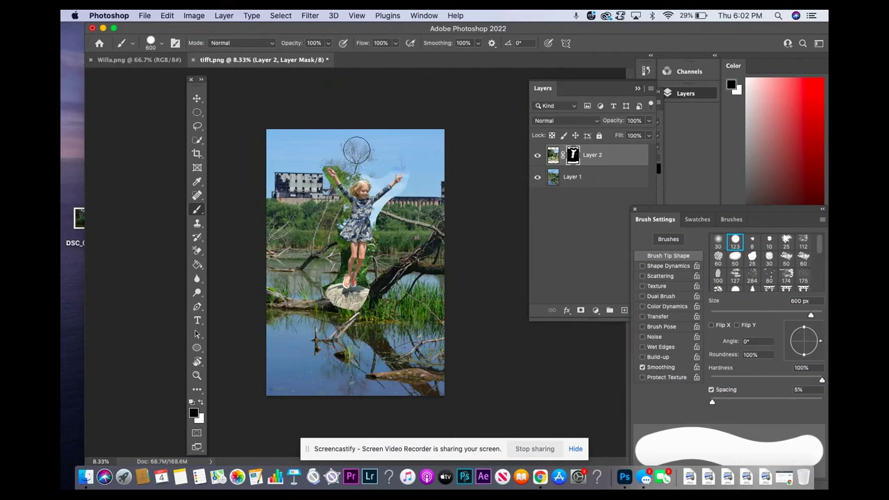
# - Zoom in on the girl's legs and set the brush hardness to 100%
pyautogui.click(163, 46)
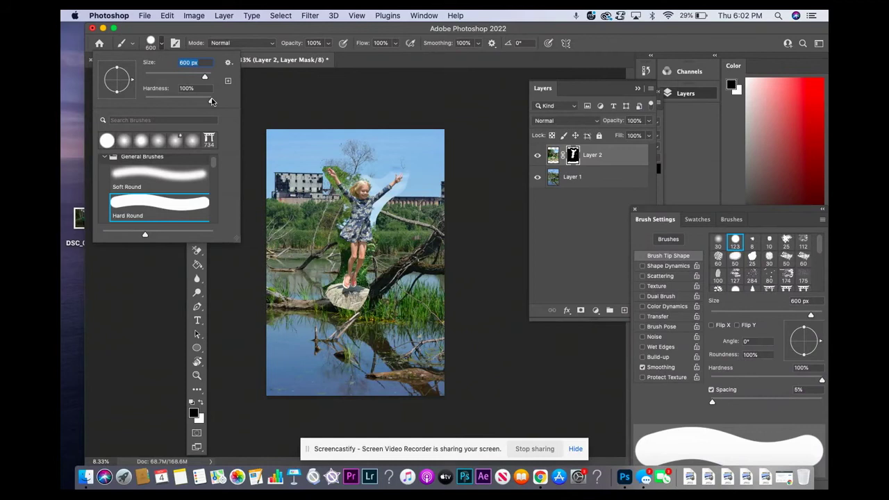
pyautogui.moveTo(212, 102); pyautogui.dragTo(162, 95)
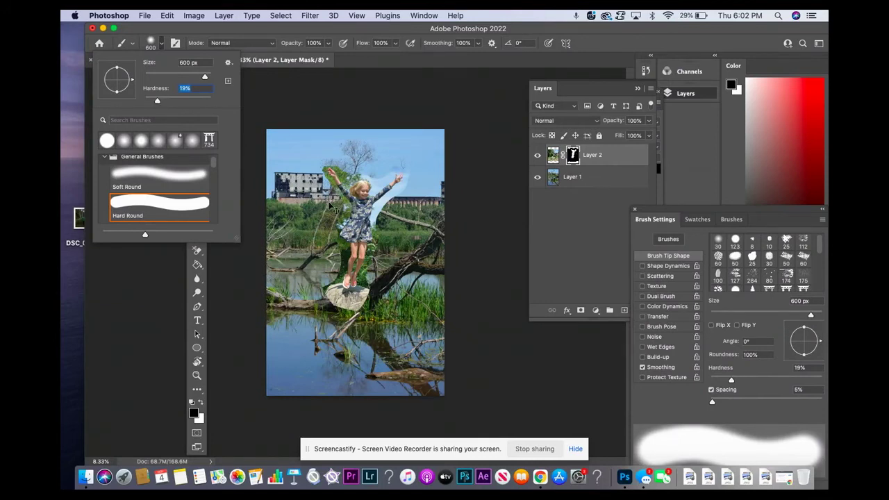
pyautogui.press('Return')
pyautogui.press('super+equal')
pyautogui.press('super+equal')
pyautogui.press('super+equal')
pyautogui.press('super+equal')
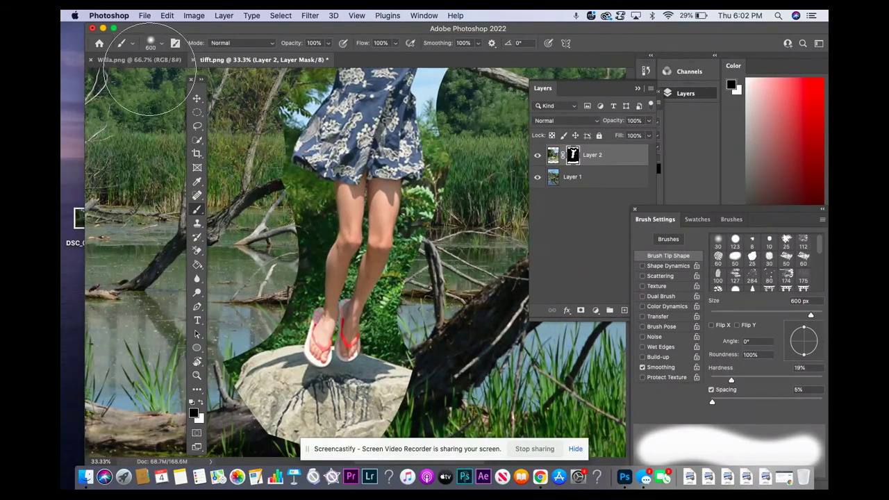
pyautogui.click(162, 44)
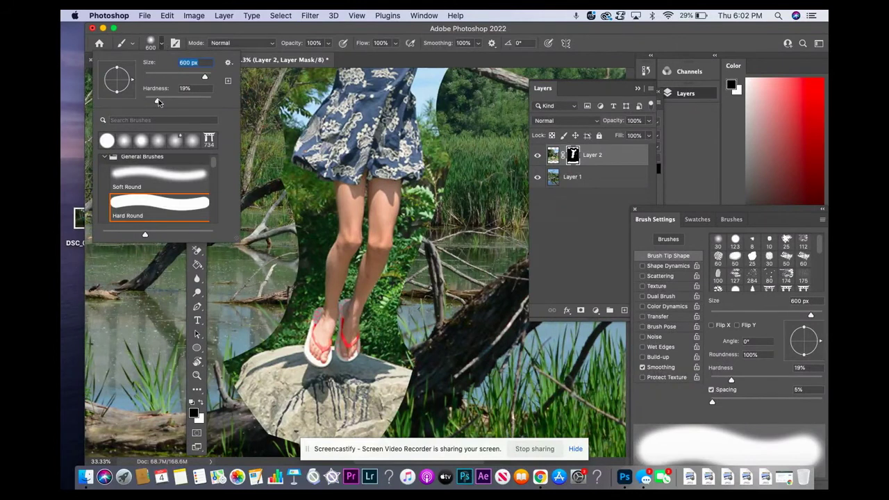
pyautogui.moveTo(167, 102); pyautogui.dragTo(224, 102)
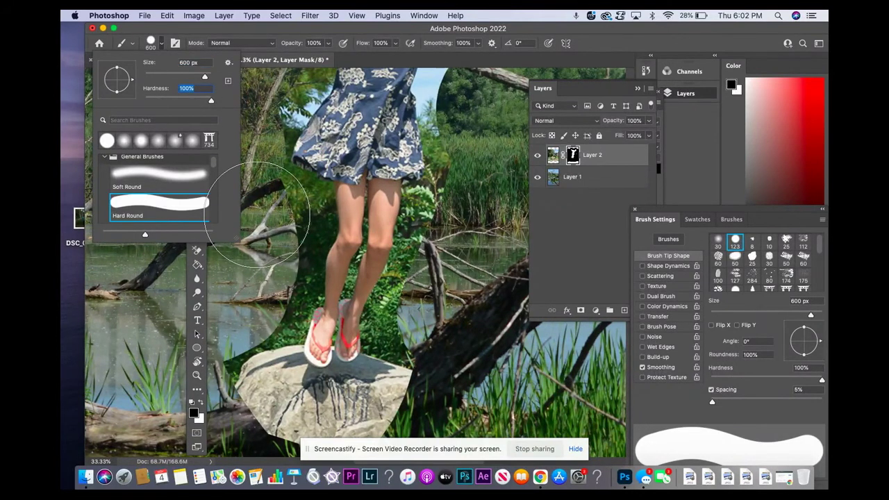
pyautogui.press('Return')
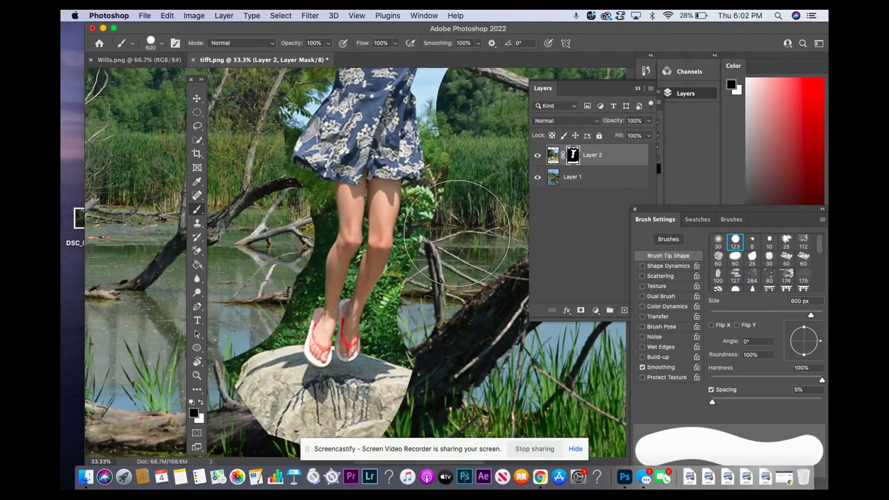
# - Paint black to hide foliage right and left of the legs and over the rock's left edge
pyautogui.moveTo(457, 232); pyautogui.dragTo(430, 340)
pyautogui.moveTo(306, 274)
pyautogui.mouseDown()
pyautogui.moveTo(295, 309)
pyautogui.moveTo(261, 292)
pyautogui.mouseUp()
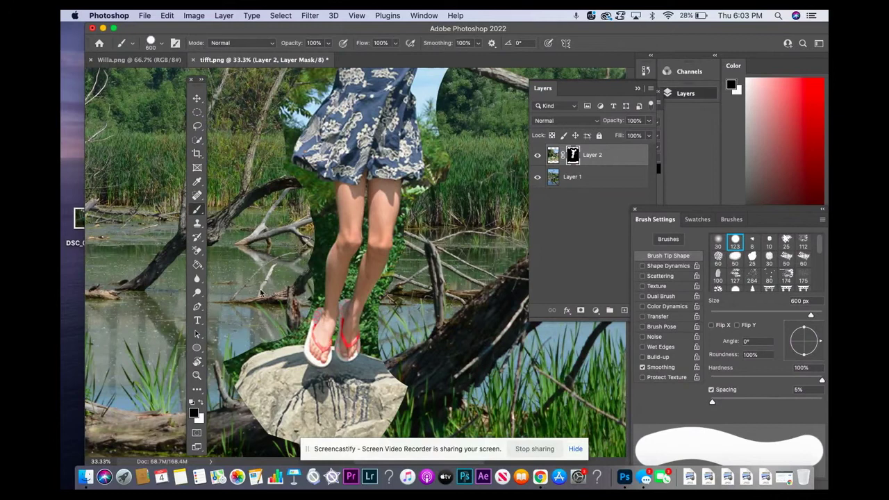
pyautogui.click(246, 350)
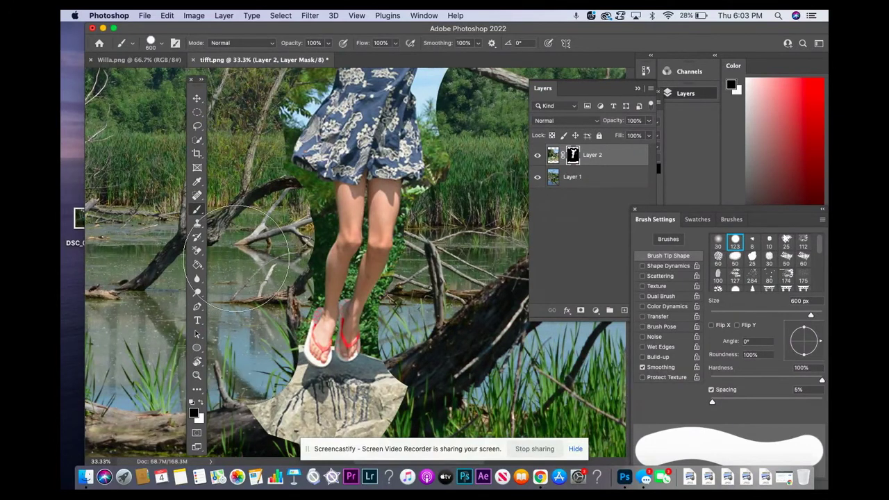
pyautogui.click(163, 45)
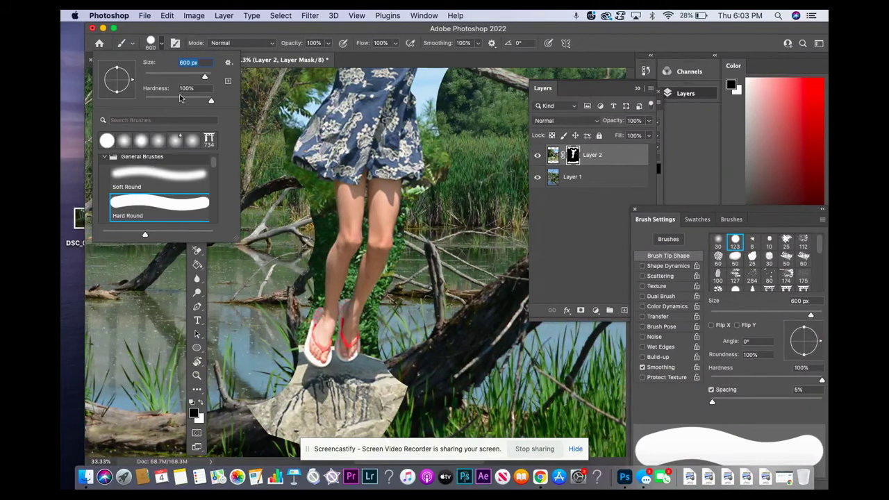
# - Soften the brush to 18% hardness at 150 px and mask greenery right of the right leg
pyautogui.moveTo(211, 104); pyautogui.dragTo(153, 103)
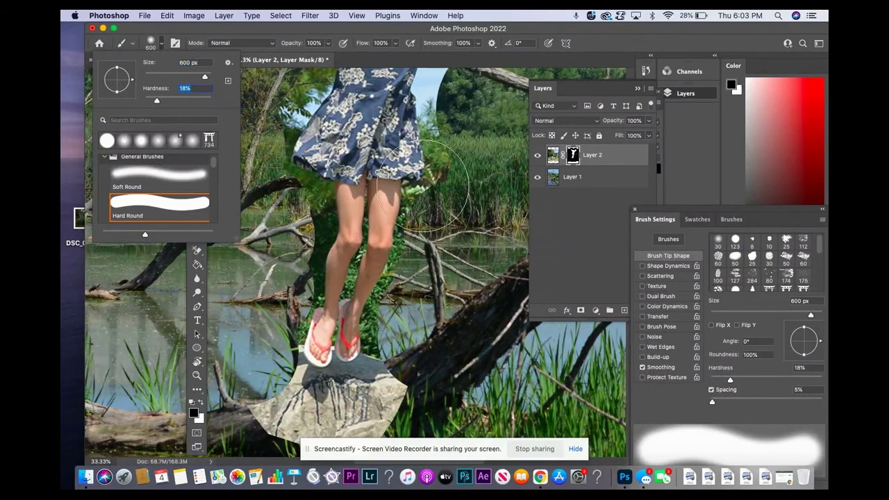
pyautogui.click(442, 253)
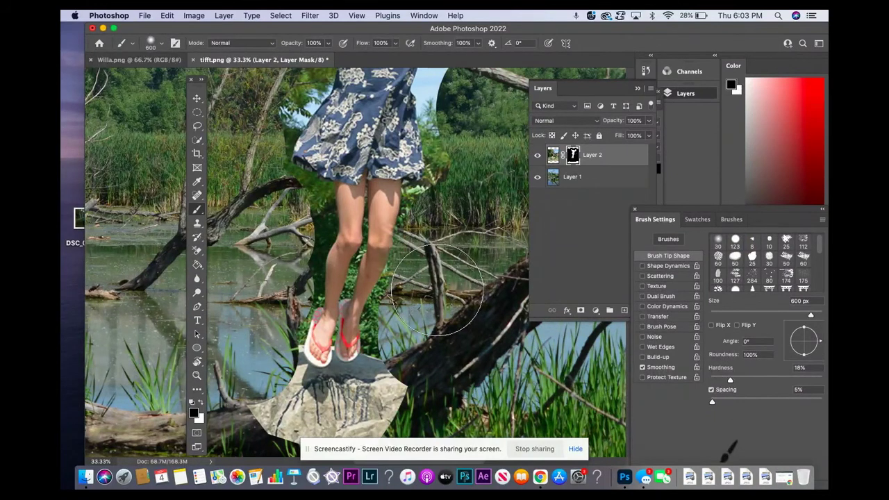
pyautogui.click(435, 296)
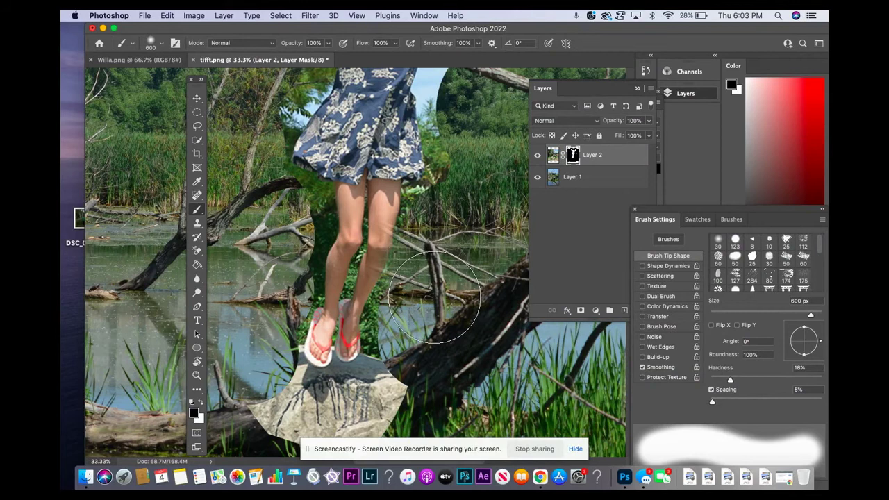
pyautogui.press('super+z')
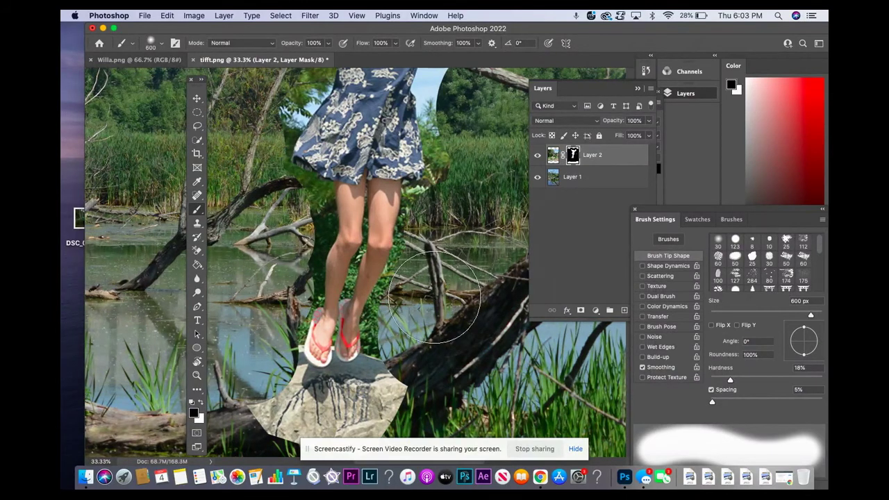
pyautogui.press('[')
pyautogui.press('[')
pyautogui.press('[')
pyautogui.press('[')
pyautogui.press('[')
pyautogui.press('[')
pyautogui.press('[')
pyautogui.press('[')
pyautogui.press('[')
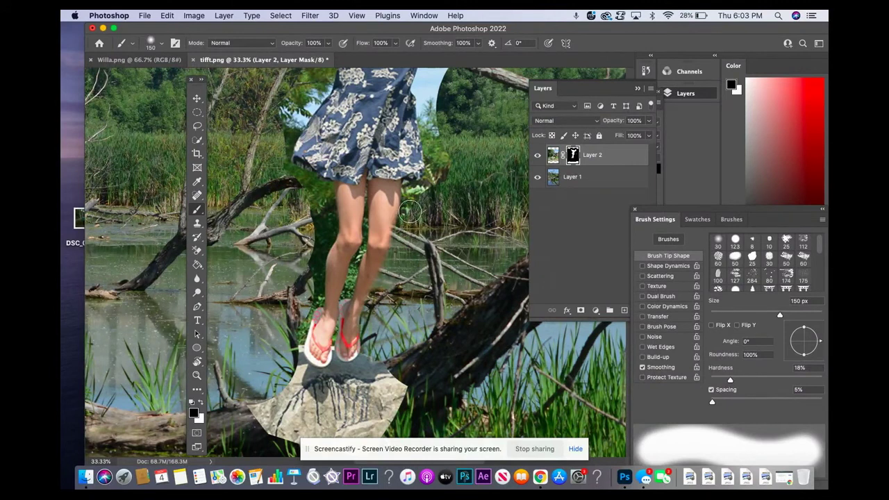
pyautogui.moveTo(410, 212)
pyautogui.mouseDown()
pyautogui.moveTo(410, 192)
pyautogui.moveTo(439, 186)
pyautogui.moveTo(423, 87)
pyautogui.moveTo(439, 92)
pyautogui.mouseUp()
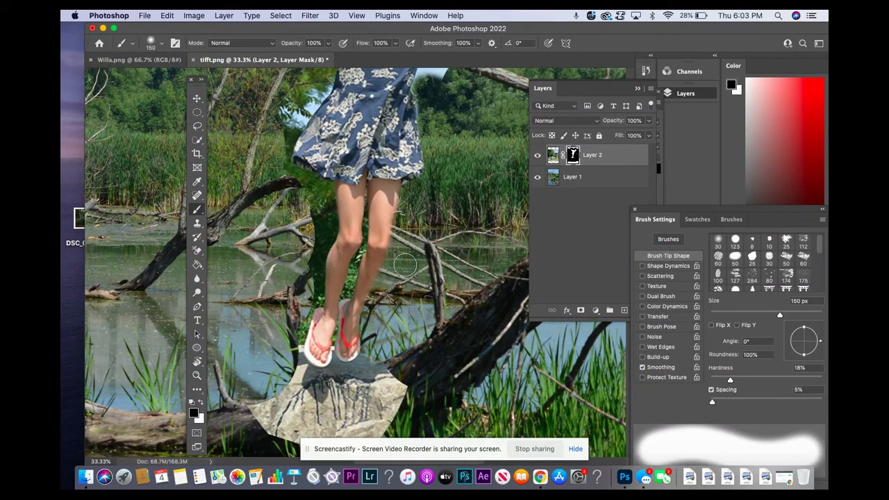
# - Hide greenery around the inner knees, then paint white to restore the right shin
pyautogui.moveTo(405, 265); pyautogui.dragTo(364, 252)
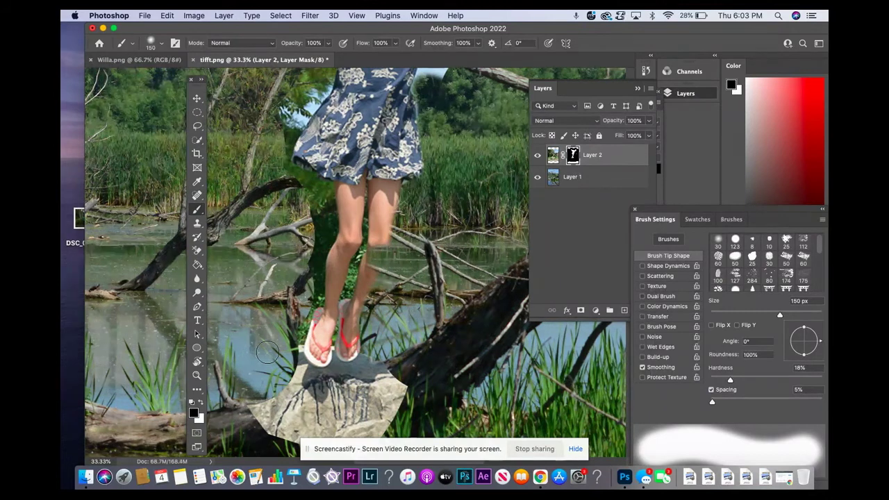
pyautogui.click(201, 404)
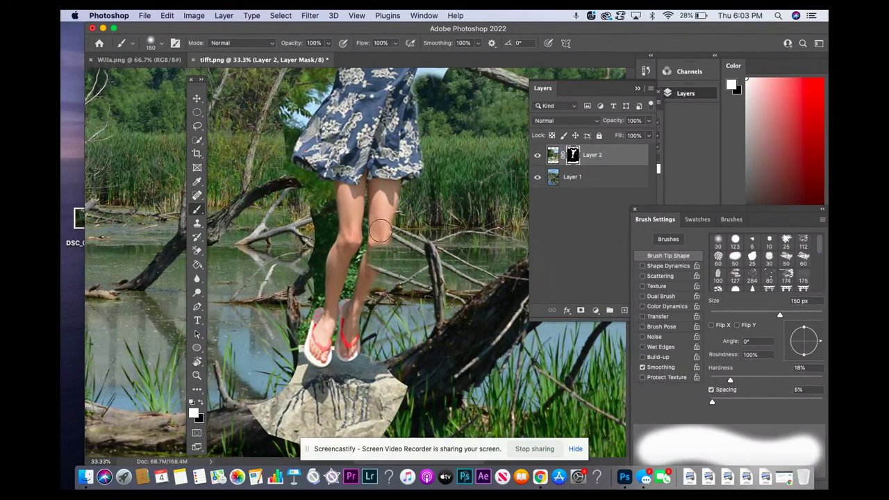
pyautogui.moveTo(379, 231); pyautogui.dragTo(378, 262)
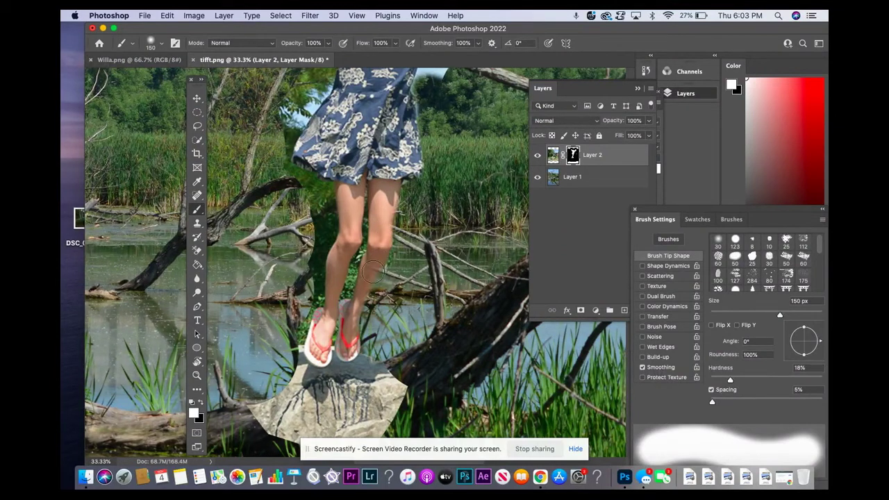
pyautogui.moveTo(362, 292); pyautogui.dragTo(353, 312)
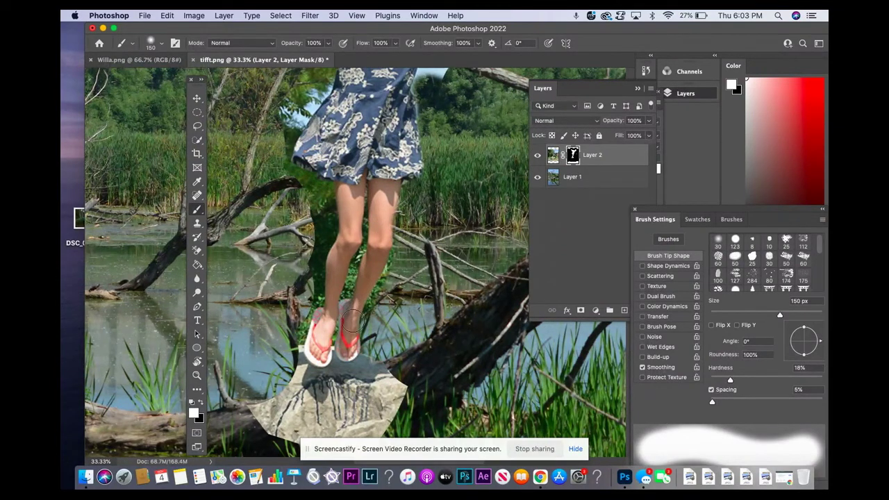
# - Paint black down the left thigh to hide foliage, then switch to white with a 100 px brush
pyautogui.click(200, 403)
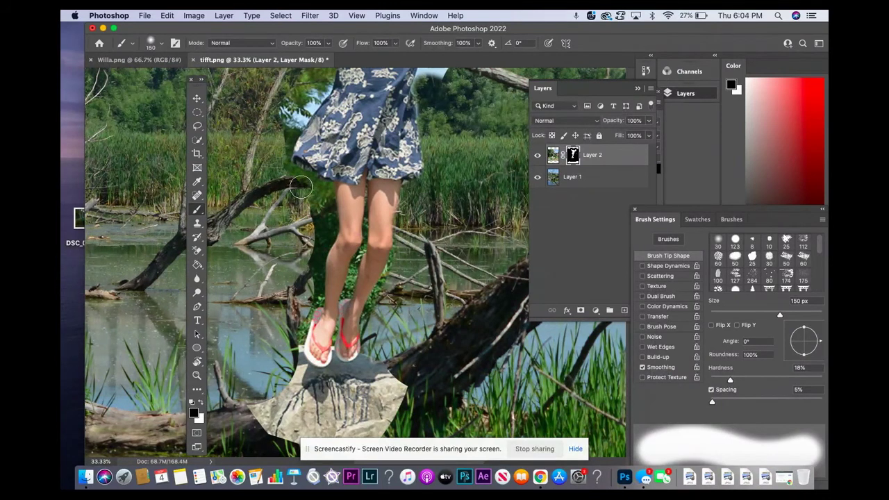
pyautogui.moveTo(300, 187)
pyautogui.mouseDown()
pyautogui.moveTo(322, 216)
pyautogui.moveTo(313, 286)
pyautogui.moveTo(309, 302)
pyautogui.moveTo(300, 299)
pyautogui.moveTo(290, 366)
pyautogui.moveTo(299, 380)
pyautogui.moveTo(340, 390)
pyautogui.moveTo(281, 396)
pyautogui.moveTo(261, 421)
pyautogui.moveTo(279, 433)
pyautogui.moveTo(241, 405)
pyautogui.moveTo(274, 416)
pyautogui.moveTo(311, 413)
pyautogui.moveTo(290, 415)
pyautogui.mouseUp()
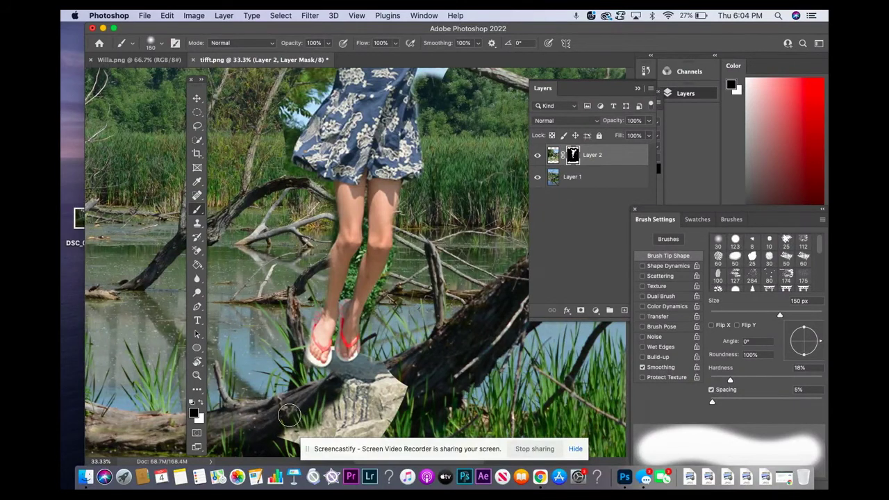
pyautogui.click(201, 404)
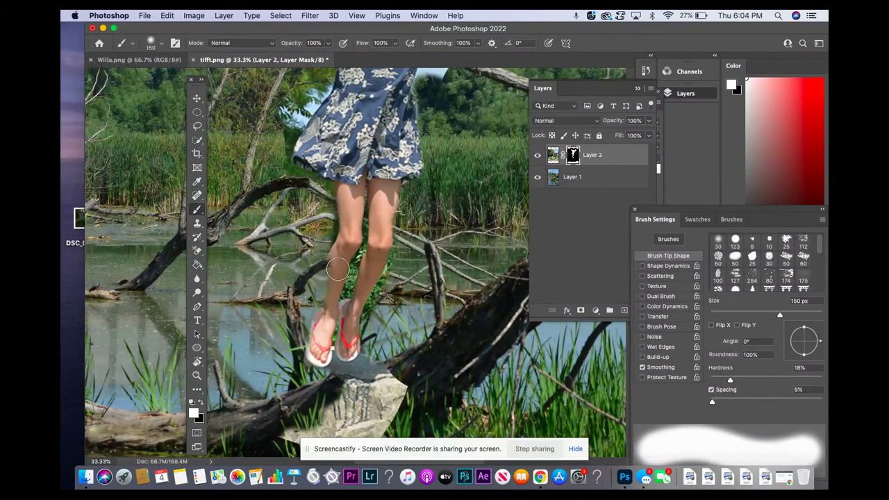
pyautogui.press('[')
pyautogui.press('[')
# - Paint white on the mask along the left leg's outer edge and restore the left foot and heel
pyautogui.scroll(2, 340, 273)
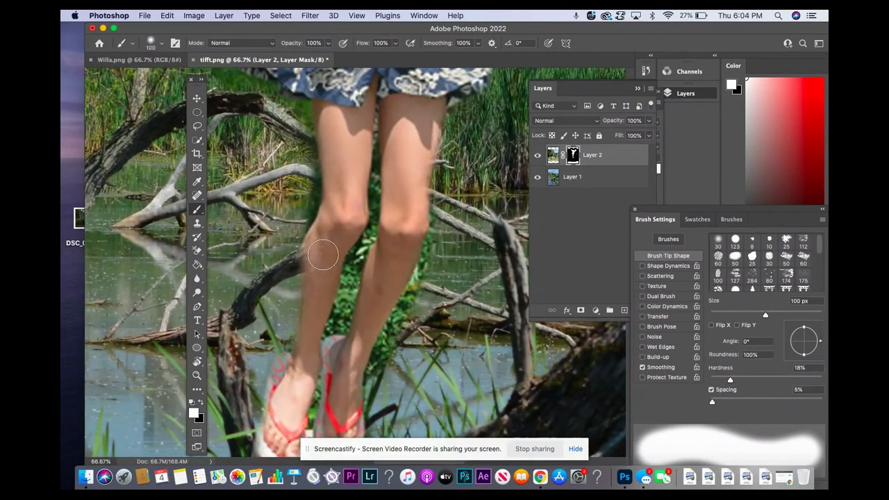
pyautogui.moveTo(323, 255)
pyautogui.mouseDown()
pyautogui.moveTo(310, 339)
pyautogui.moveTo(303, 258)
pyautogui.moveTo(321, 218)
pyautogui.moveTo(303, 221)
pyautogui.moveTo(305, 360)
pyautogui.mouseUp()
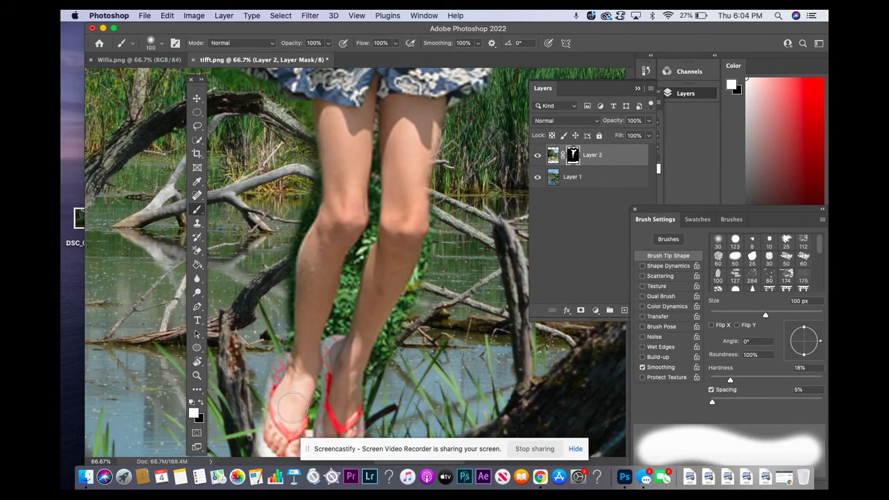
pyautogui.moveTo(292, 406)
pyautogui.mouseDown()
pyautogui.moveTo(281, 414)
pyautogui.moveTo(274, 395)
pyautogui.moveTo(271, 425)
pyautogui.moveTo(263, 424)
pyautogui.moveTo(273, 382)
pyautogui.moveTo(284, 374)
pyautogui.mouseUp()
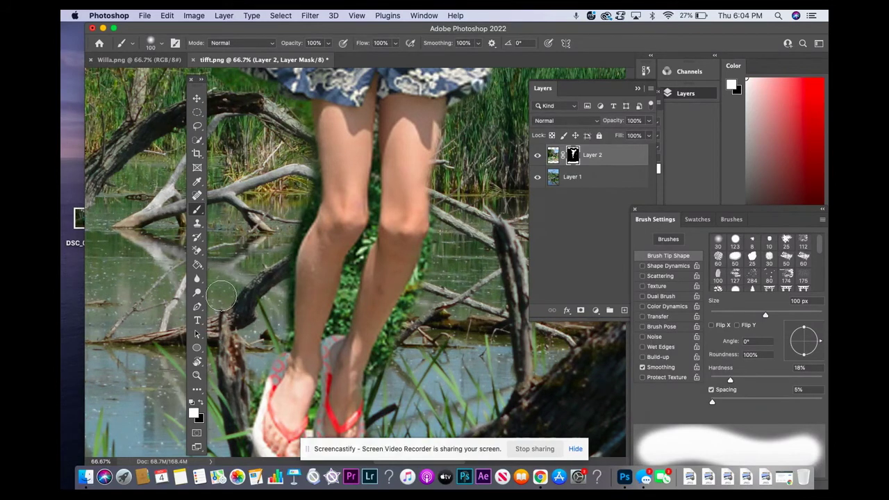
# - Repaint the left leg's mask edge in white, then return to black with a 50 px brush
pyautogui.click(201, 403)
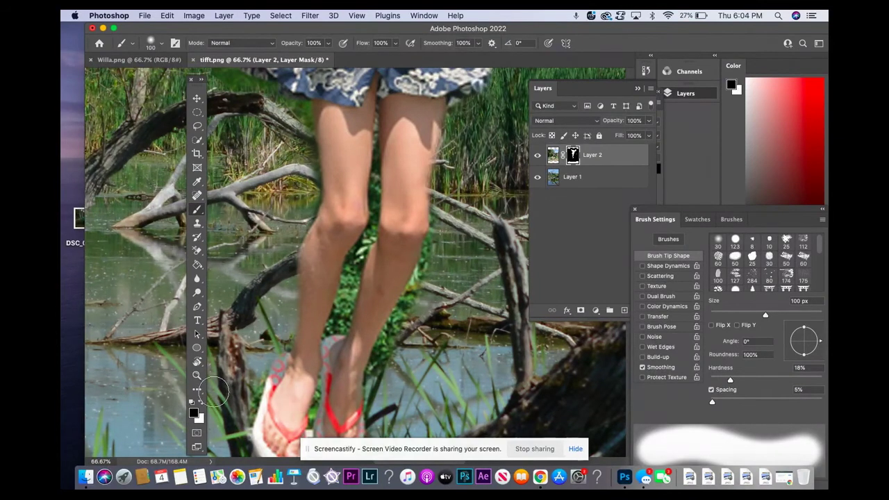
pyautogui.click(201, 404)
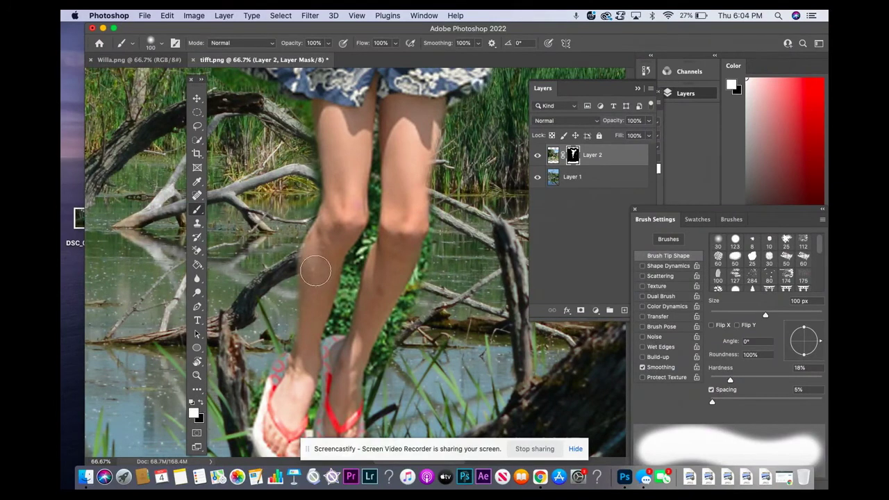
pyautogui.moveTo(312, 292)
pyautogui.mouseDown()
pyautogui.moveTo(312, 284)
pyautogui.moveTo(302, 380)
pyautogui.mouseUp()
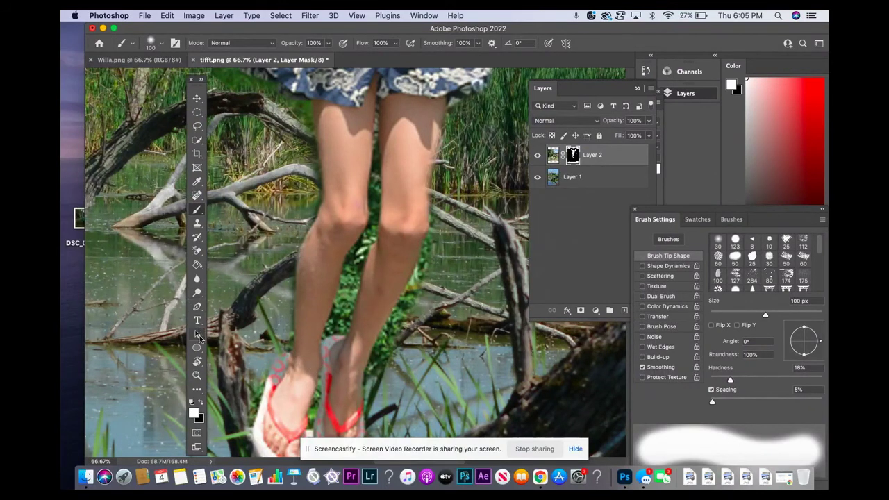
pyautogui.click(201, 402)
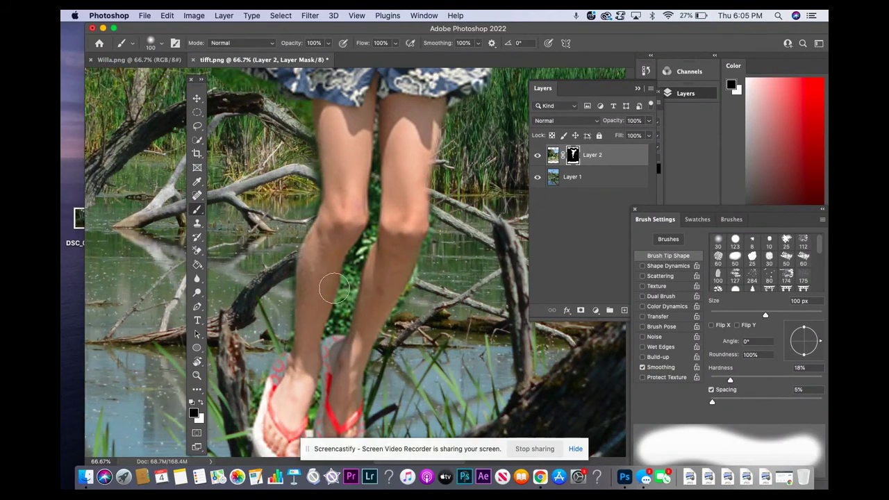
pyautogui.press('[')
pyautogui.press('[')
pyautogui.press('[')
pyautogui.press('[')
pyautogui.press('[')
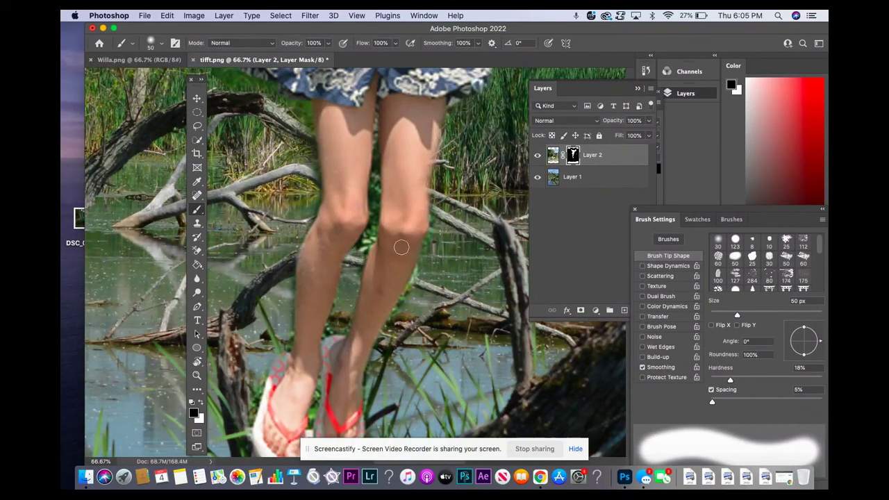
# - With the upper dress in view, paint black on Layer 2's mask to hide the sky beside the dress's right edge
pyautogui.moveTo(472, 259); pyautogui.dragTo(396, 426)
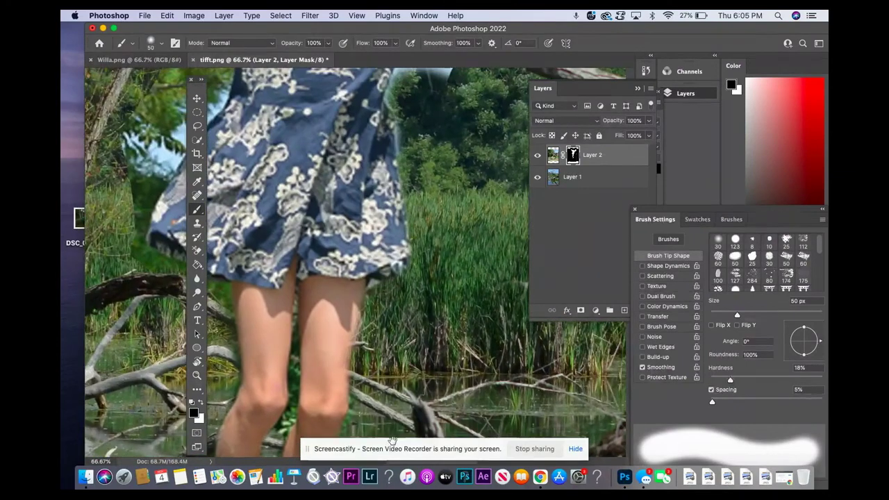
pyautogui.click(200, 402)
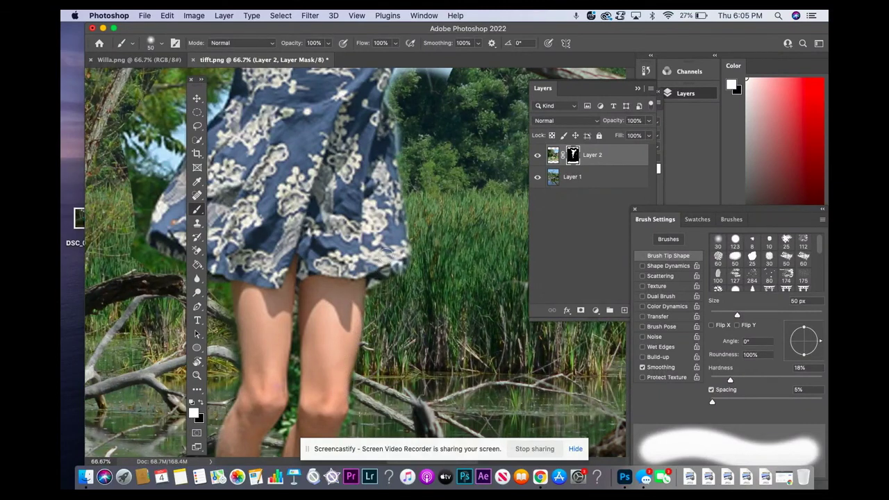
pyautogui.moveTo(387, 208); pyautogui.dragTo(390, 421)
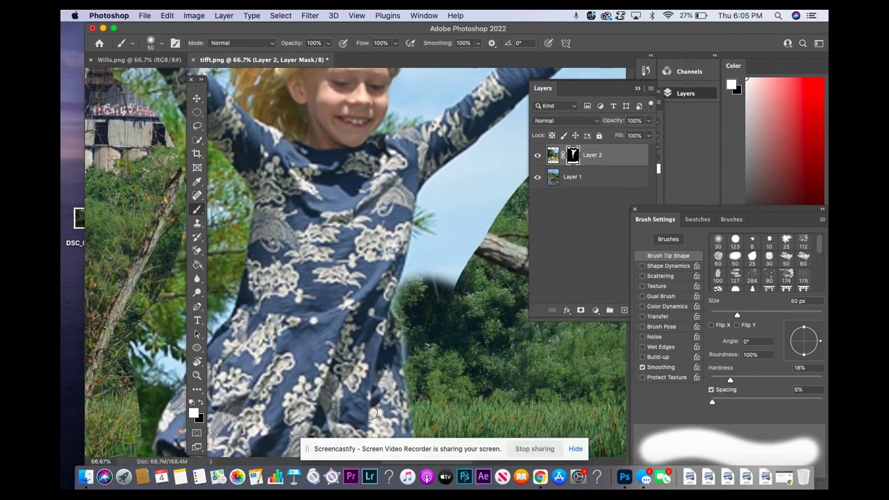
pyautogui.click(201, 403)
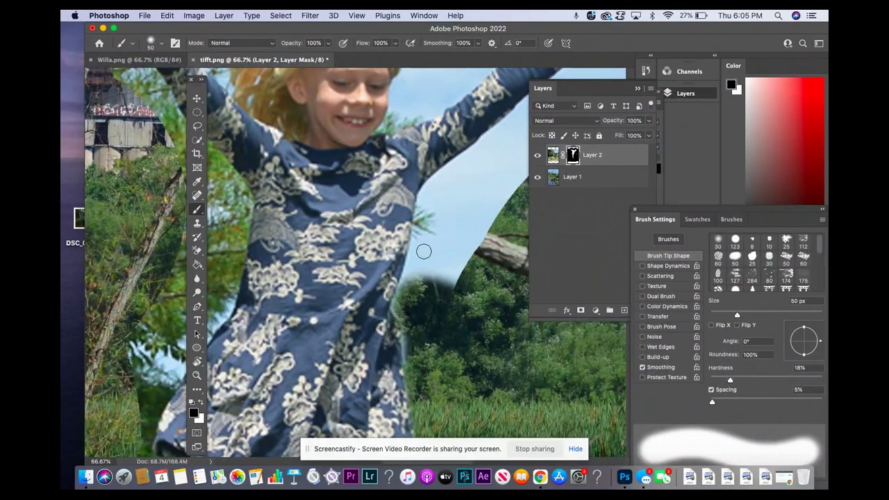
pyautogui.moveTo(423, 250); pyautogui.dragTo(401, 301)
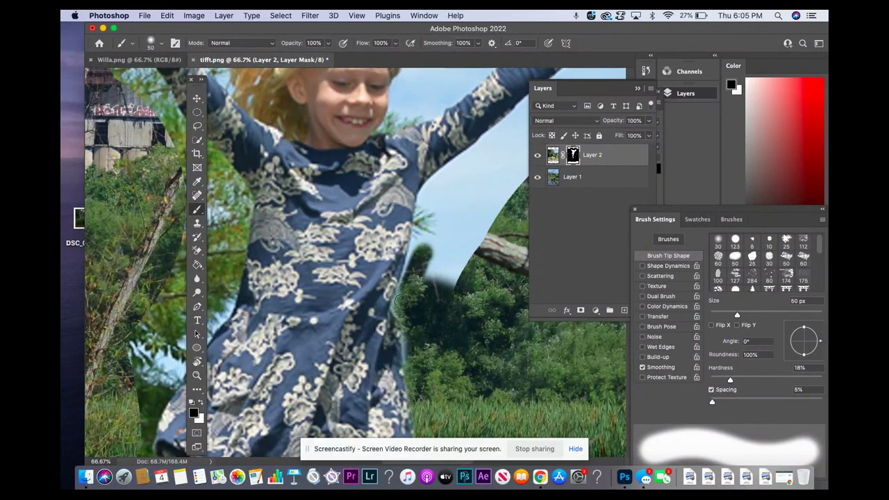